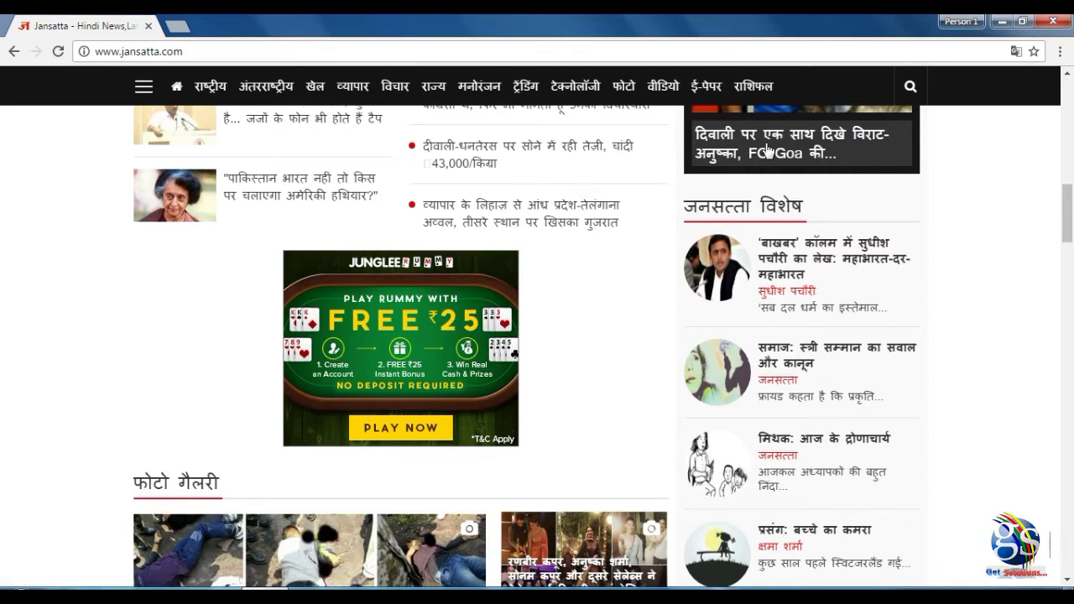
Go through Settings > Extensions to 'Get more extensions', opening the Chrome Web Store's Extensions section.
scroll(612, 412, "up", 4)
scroll(612, 411, "up", 7)
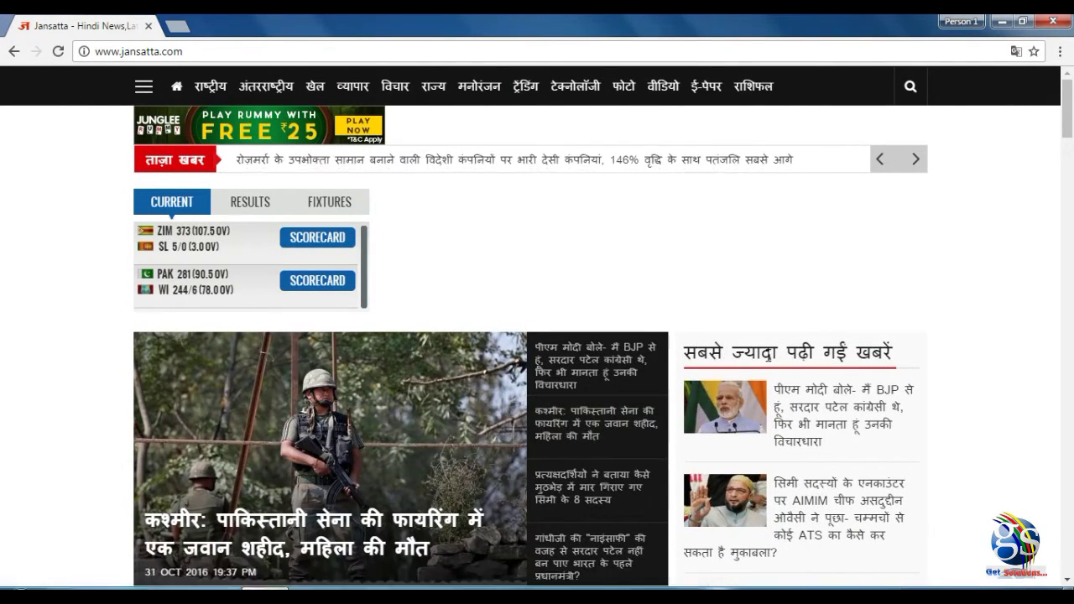
scroll(425, 379, "down", 15)
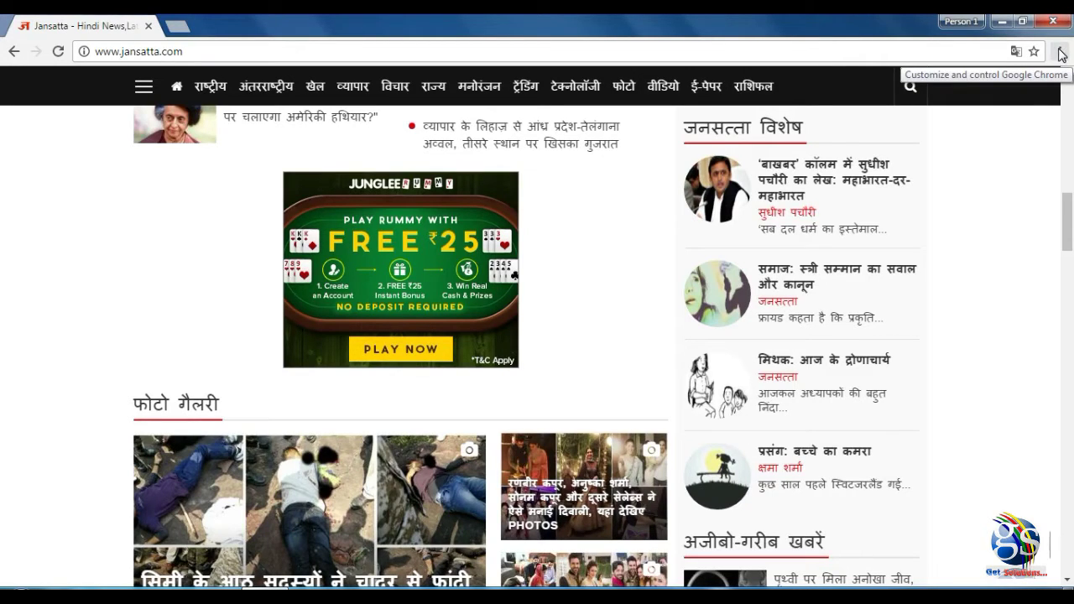
left_click(1060, 52)
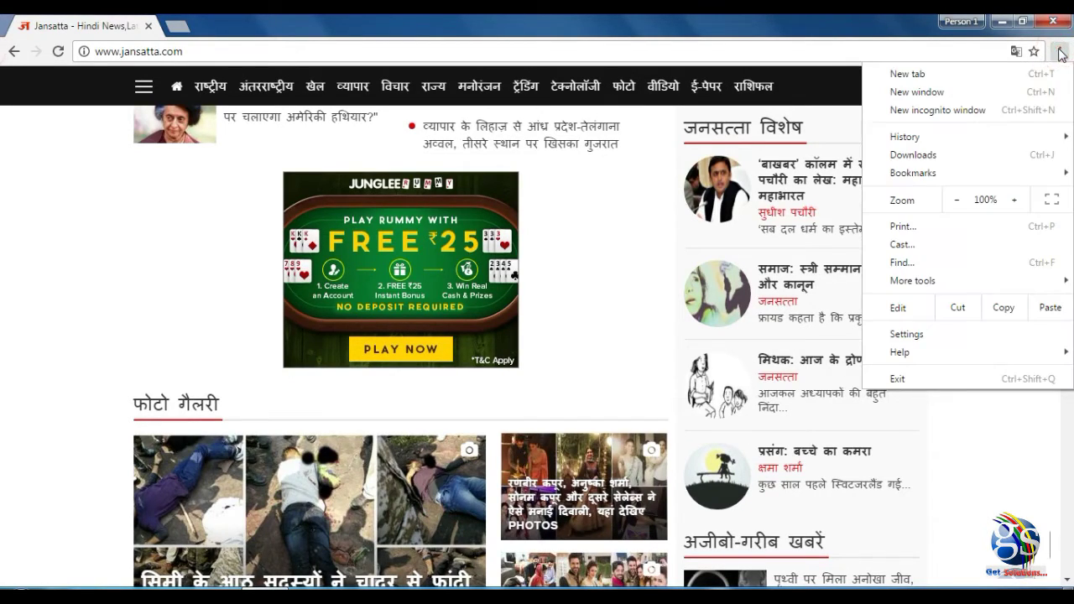
left_click(907, 334)
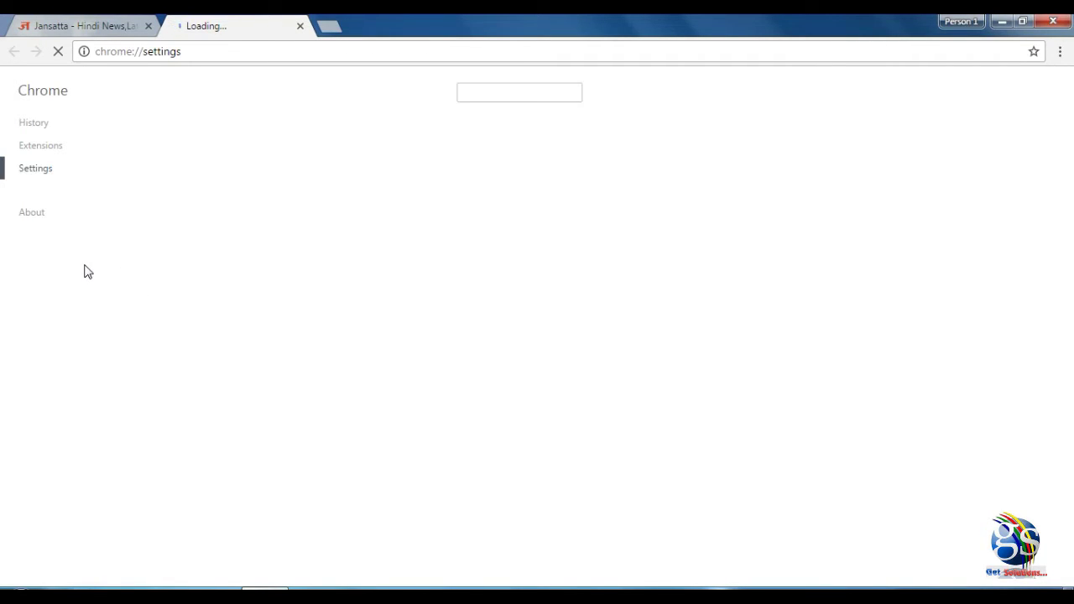
left_click(46, 148)
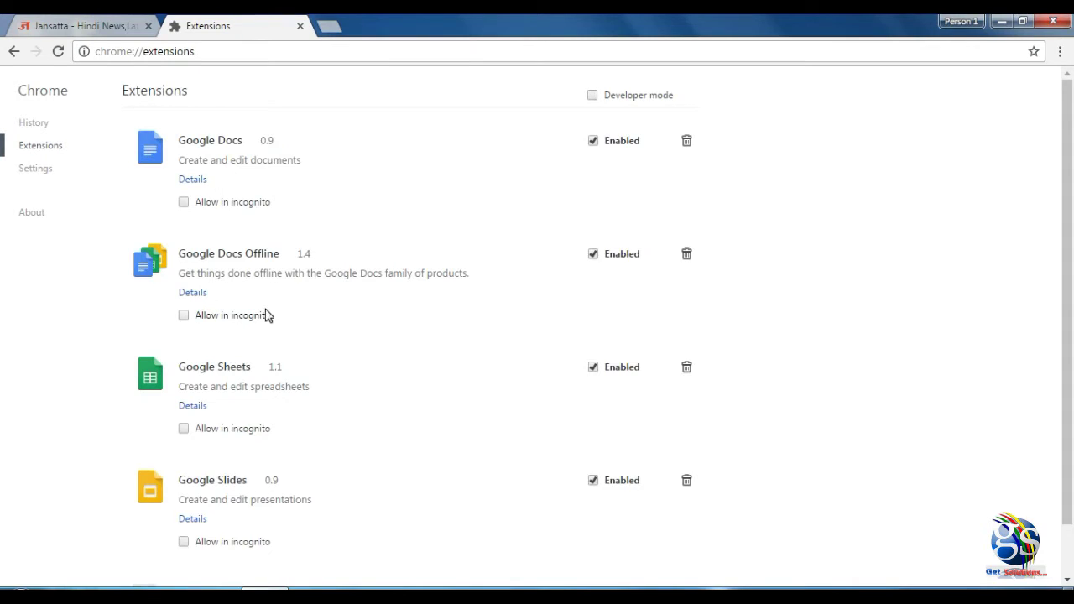
scroll(265, 315, "down", 2)
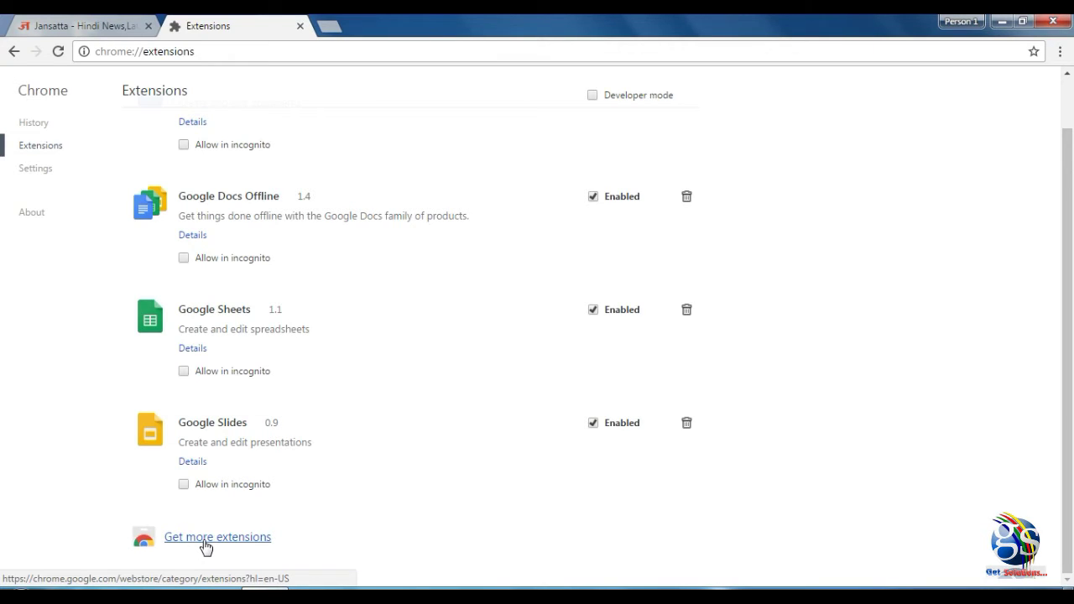
left_click(205, 546)
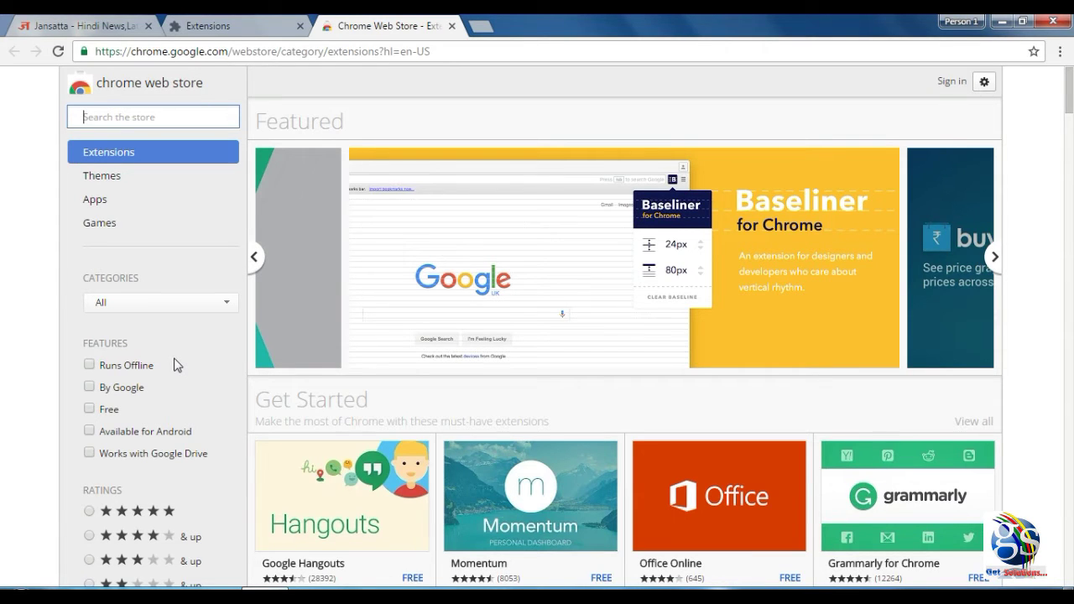
Search the Chrome Web Store for 'abp' and open the Adblock Plus details page.
type("abp")
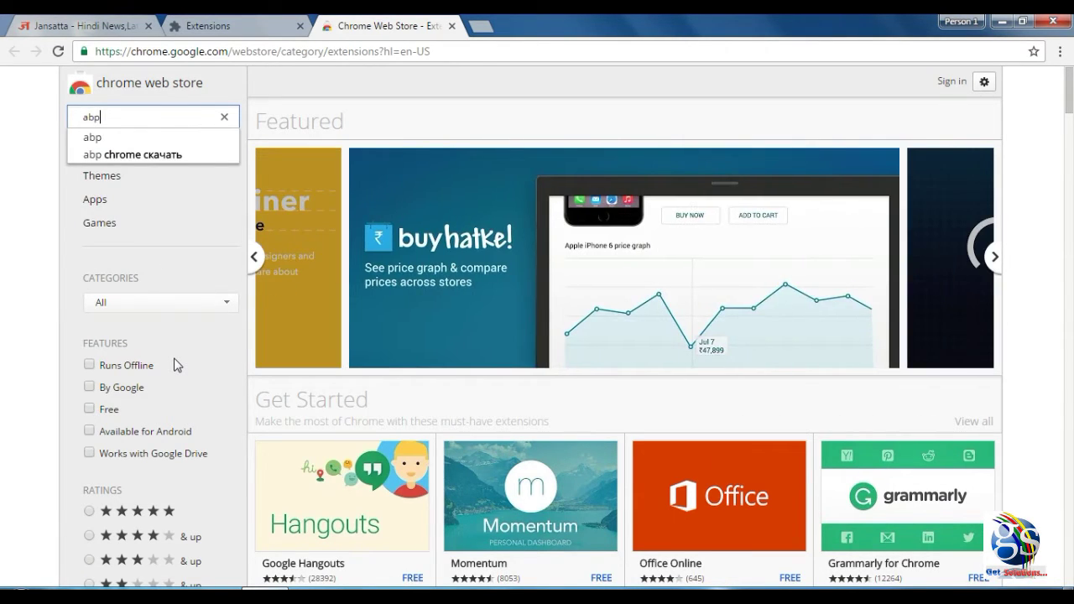
key("Return")
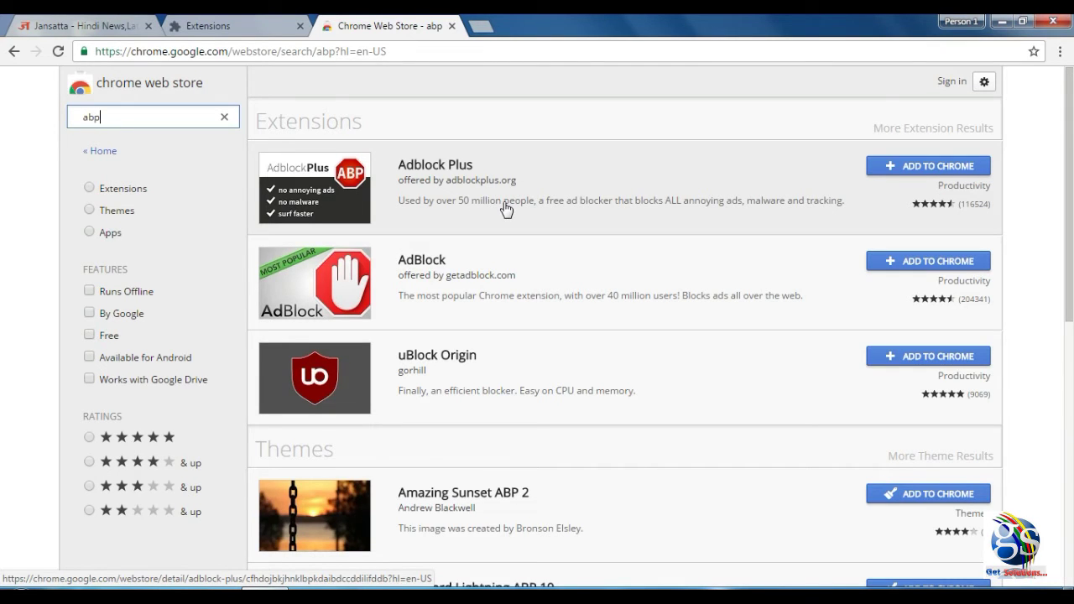
left_click(506, 209)
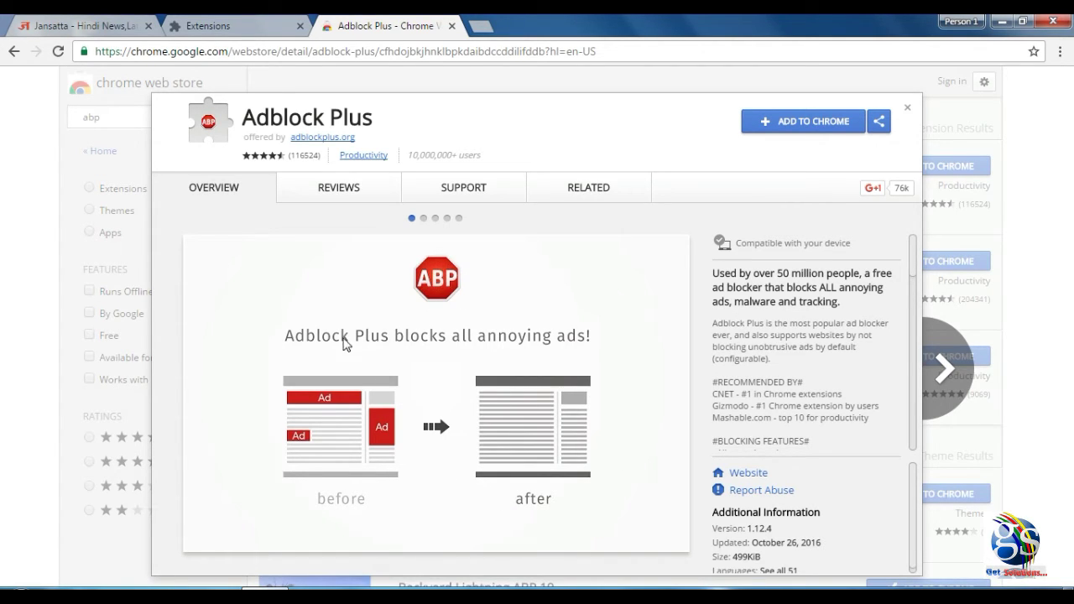
Step through the Adblock Plus slides: special features, Facebook ads, YouTube video ads, and noisy ads.
left_click(422, 220)
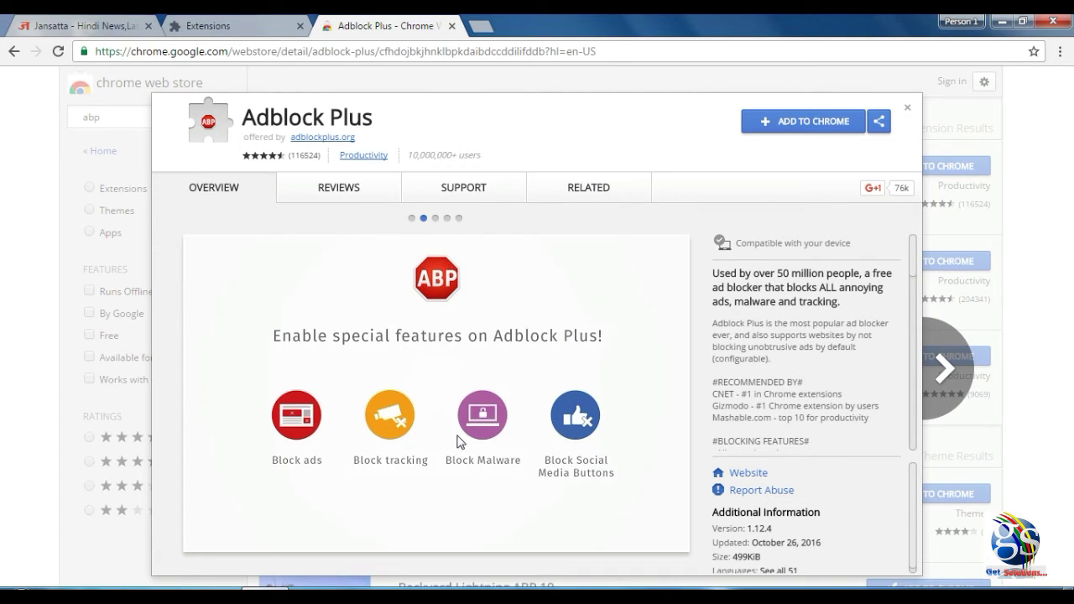
left_click(436, 219)
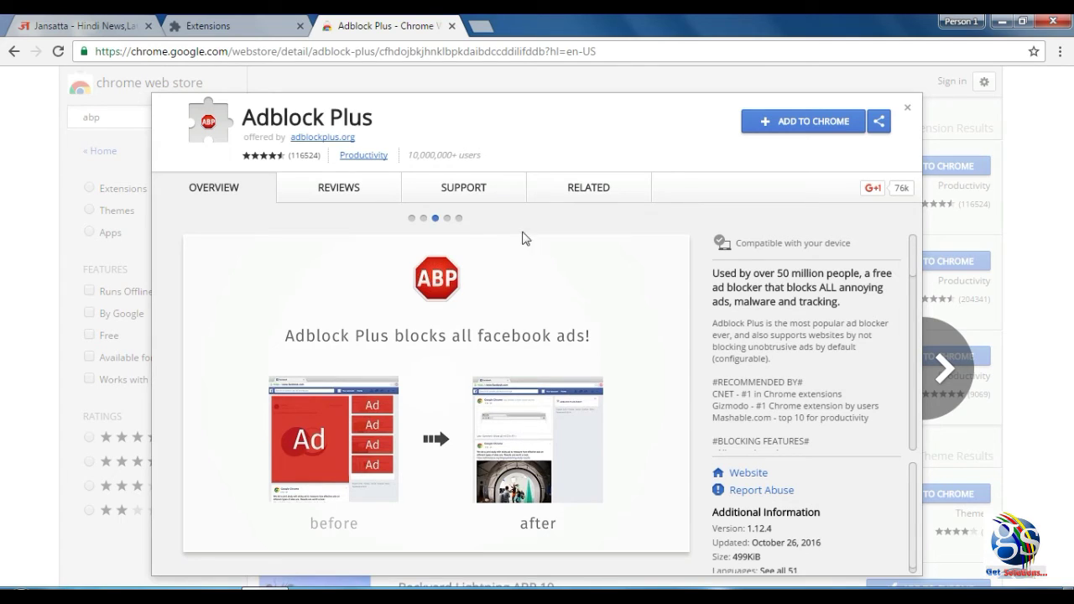
left_click(447, 218)
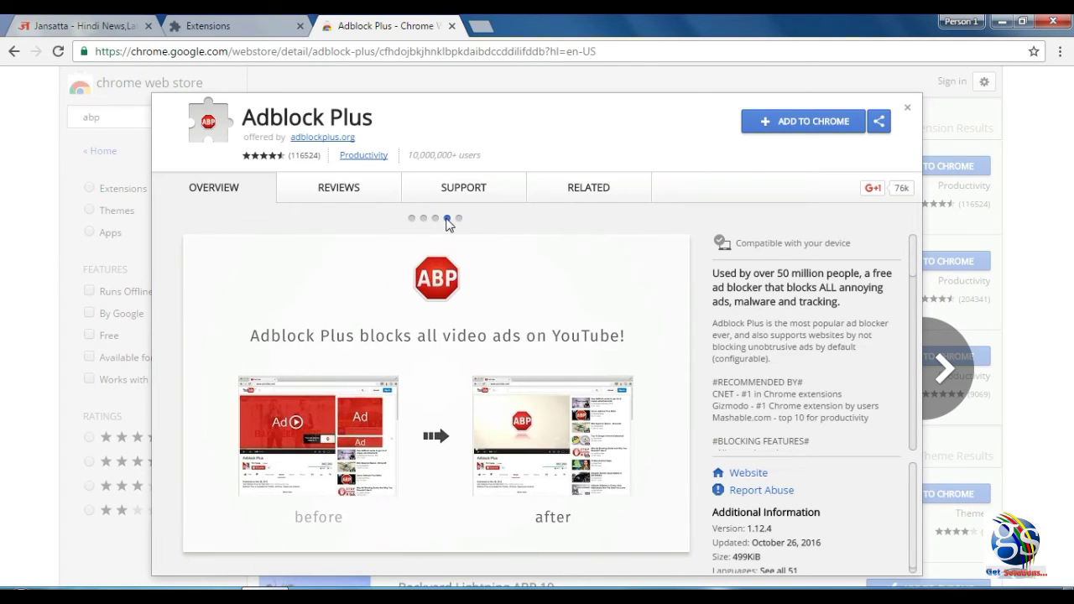
left_click(459, 219)
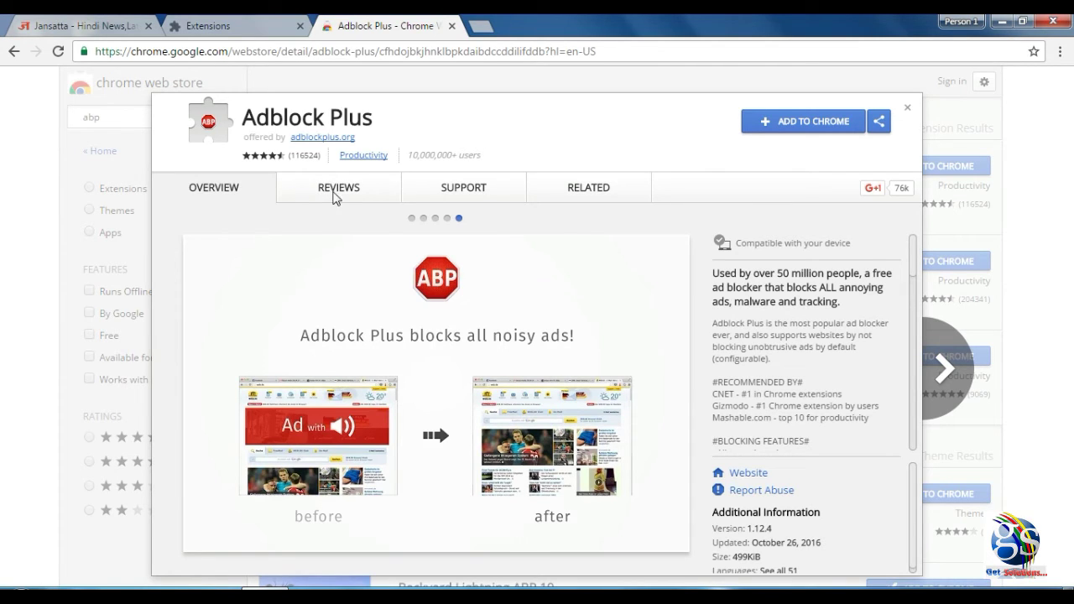
left_click(345, 197)
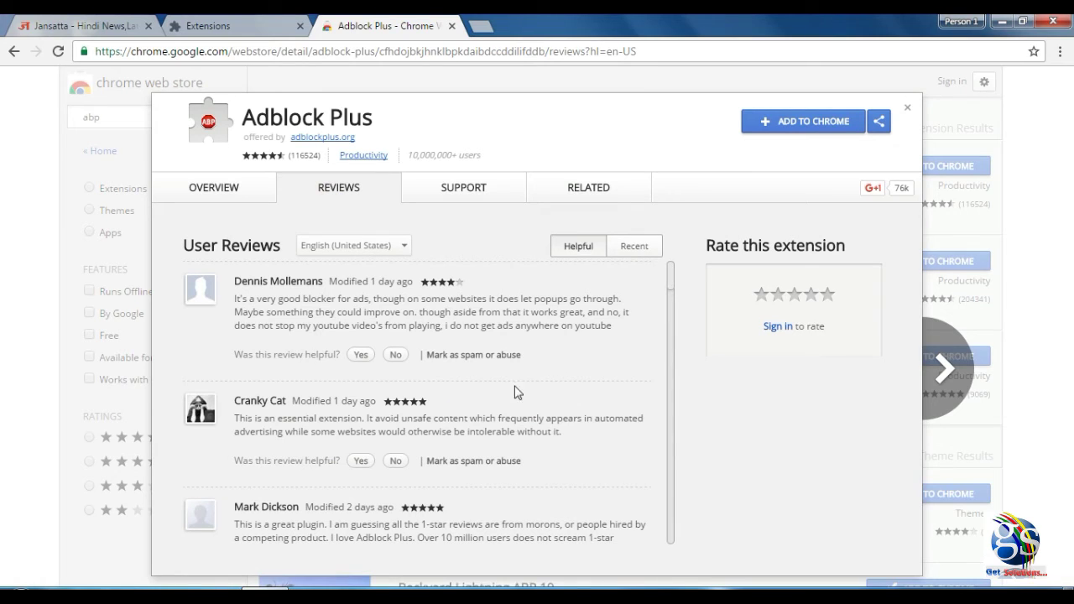
scroll(464, 437, "down", 5)
scroll(465, 431, "down", 2)
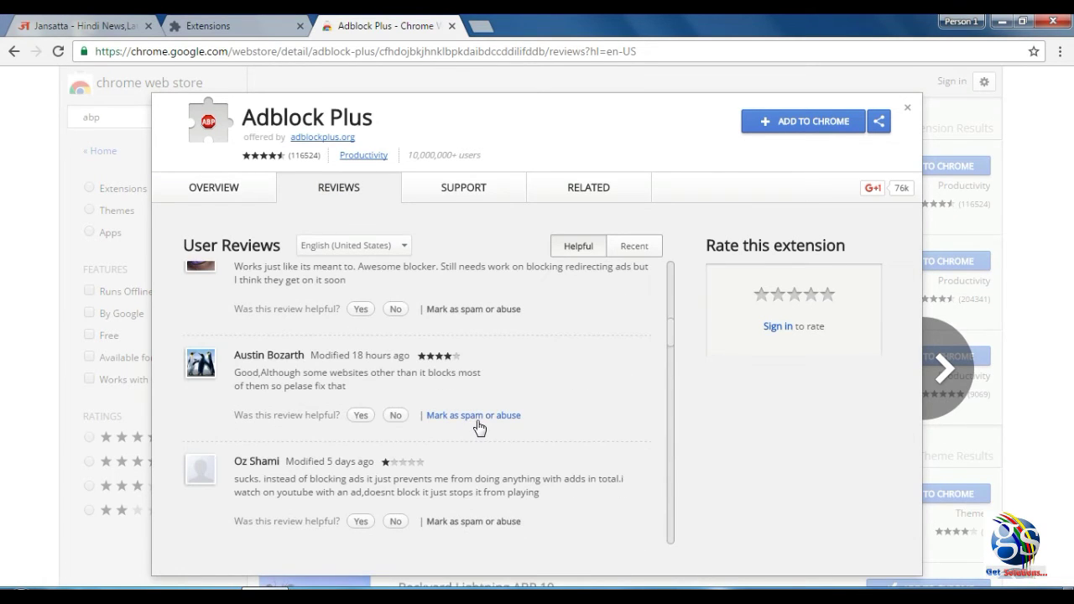
scroll(479, 428, "up", 3)
scroll(479, 424, "up", 4)
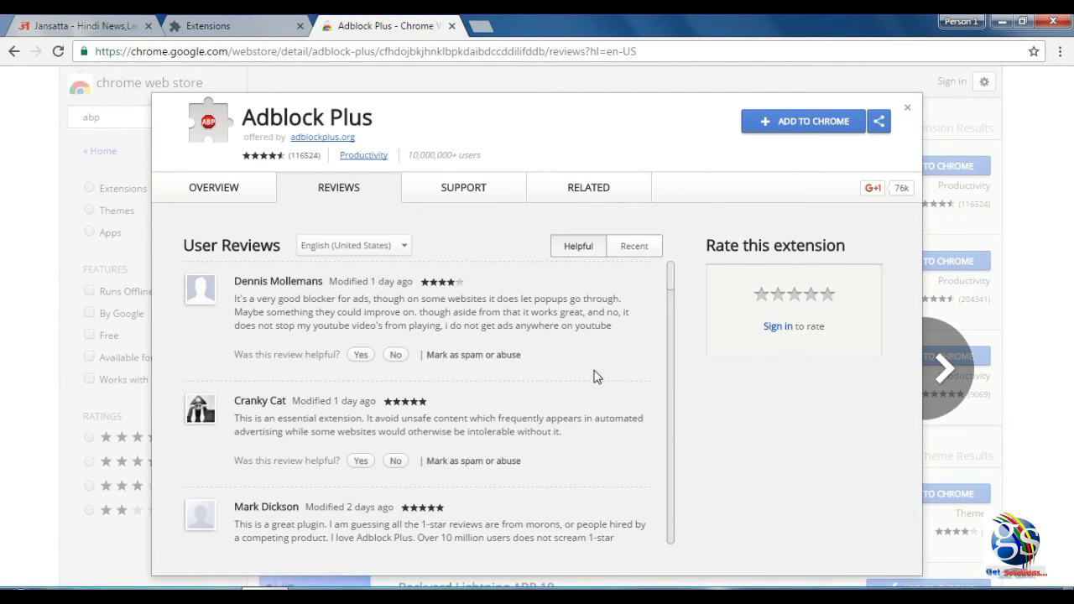
left_click(457, 196)
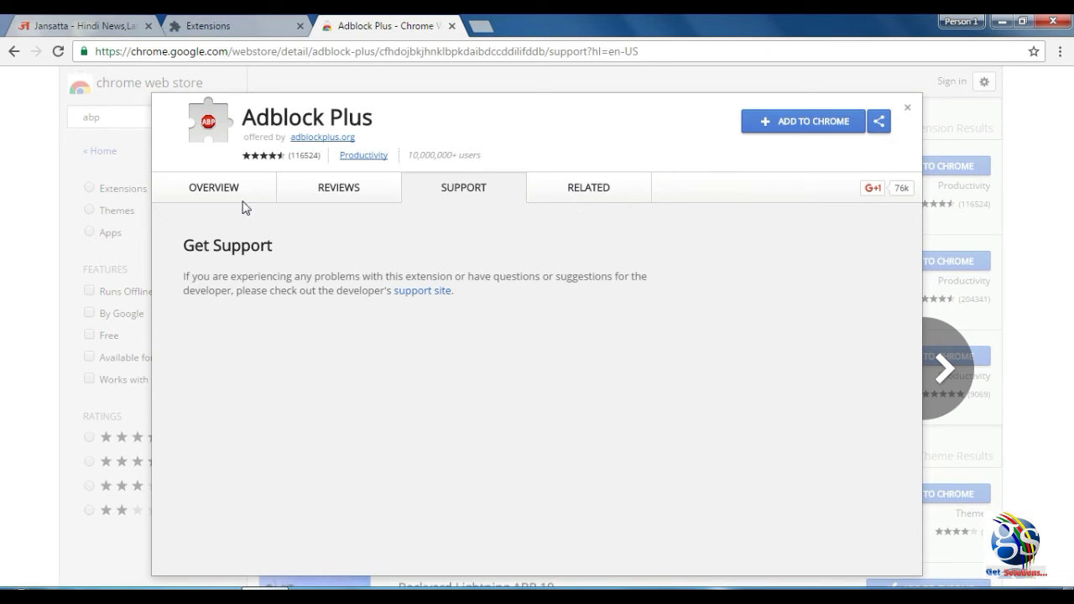
left_click(596, 195)
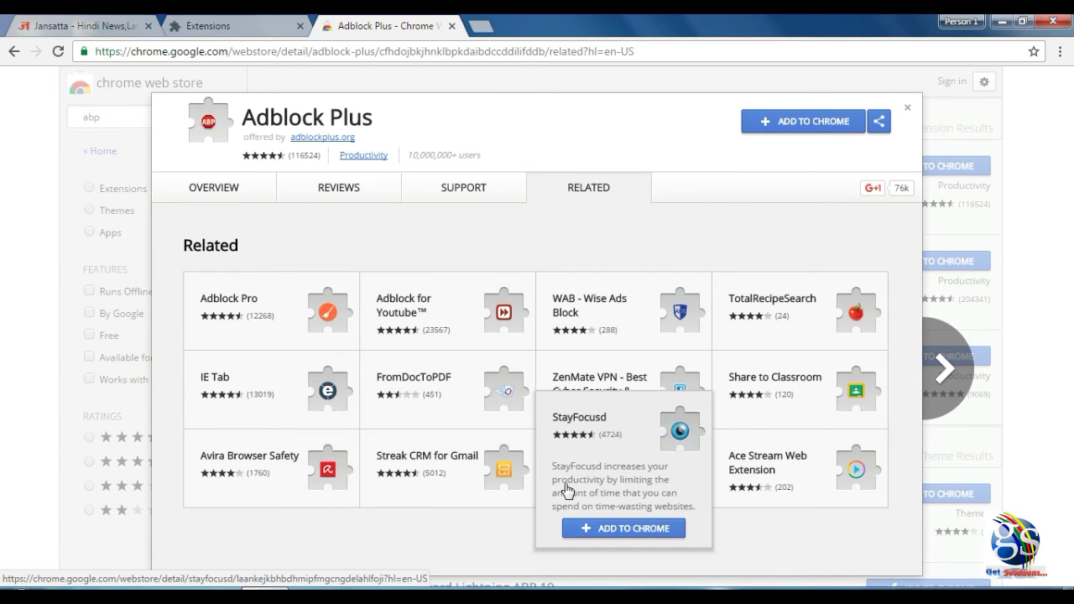
left_click(225, 194)
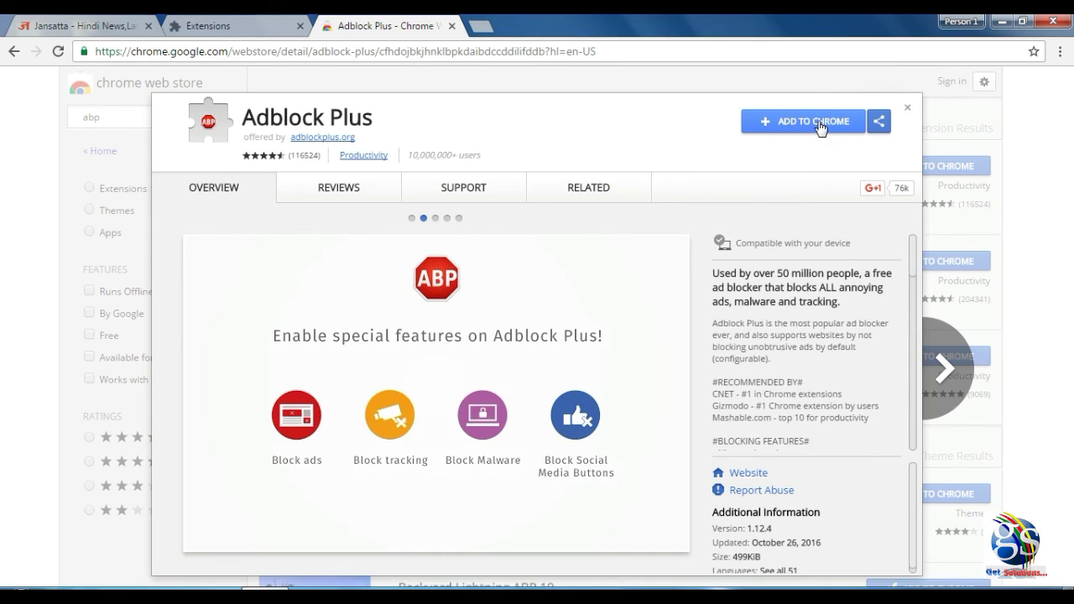
Add Adblock Plus to Chrome and confirm with 'Add extension'.
left_click(820, 127)
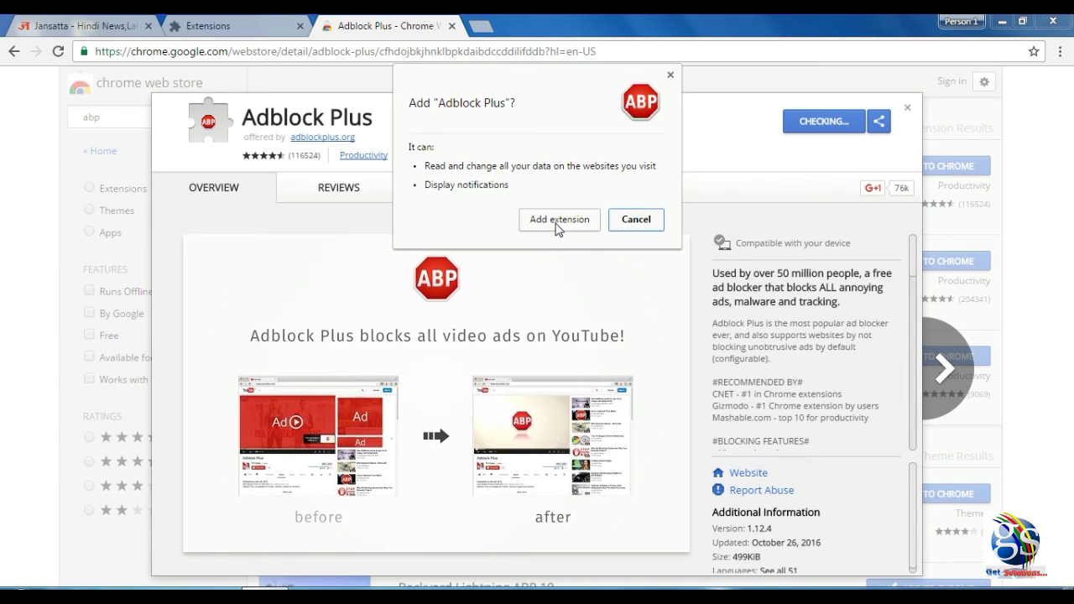
left_click(558, 222)
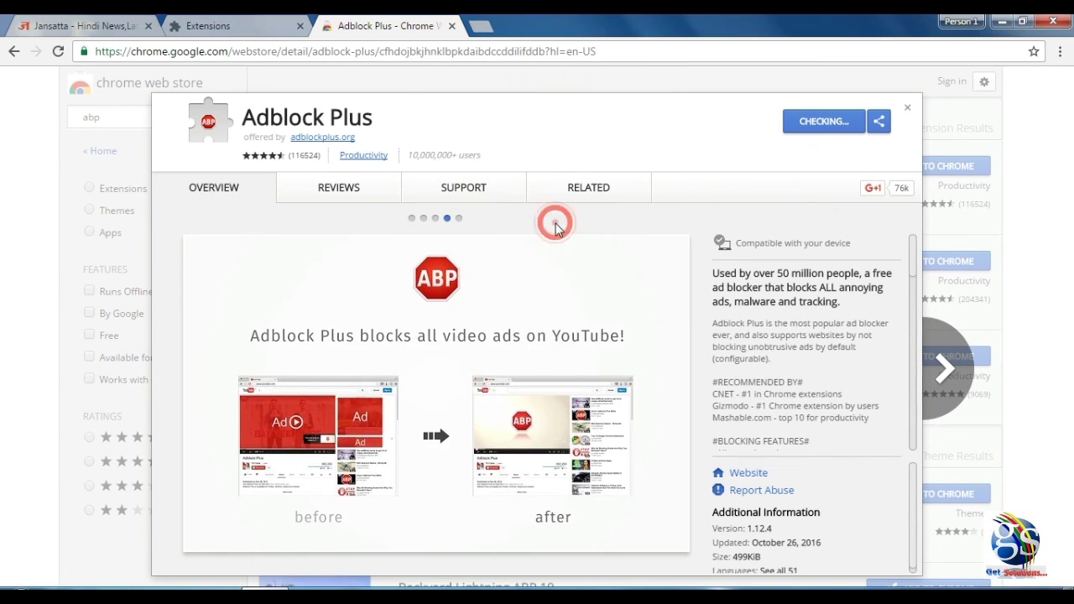